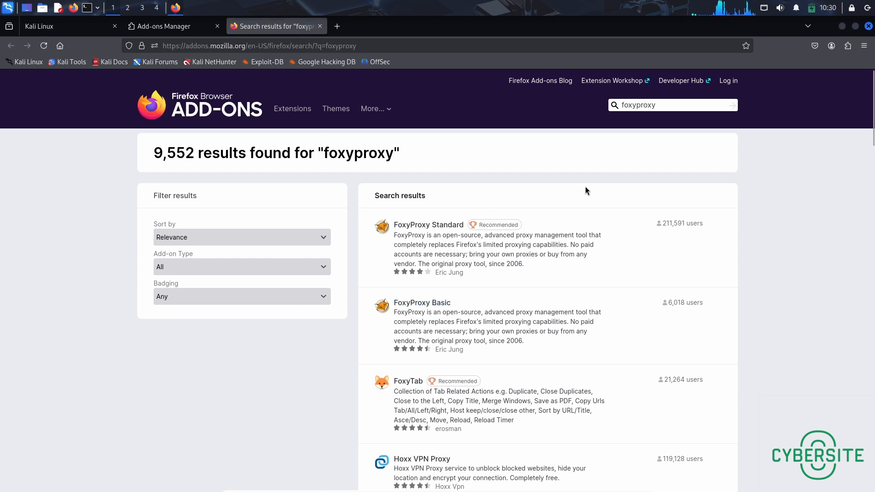
- Install the FoxyProxy Standard extension from the search results and allow it to run in private windows
{"action": "left_click", "coordinate": [427, 228]}
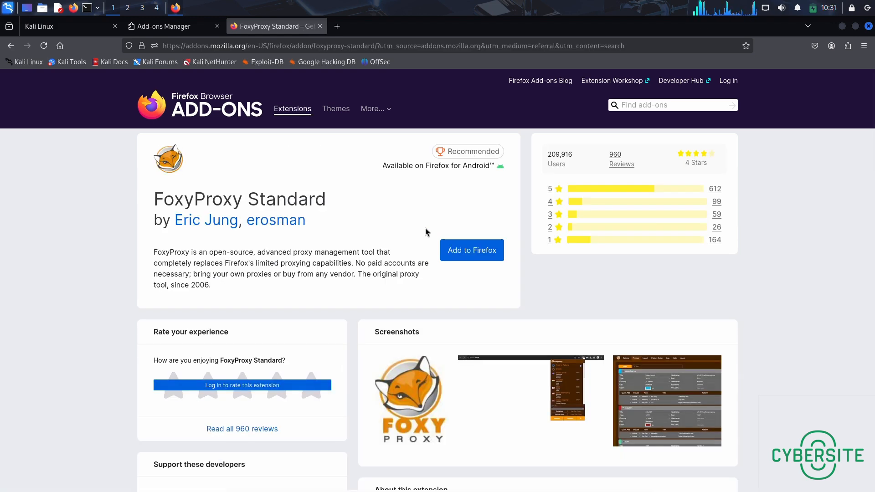
{"action": "left_click", "coordinate": [472, 250]}
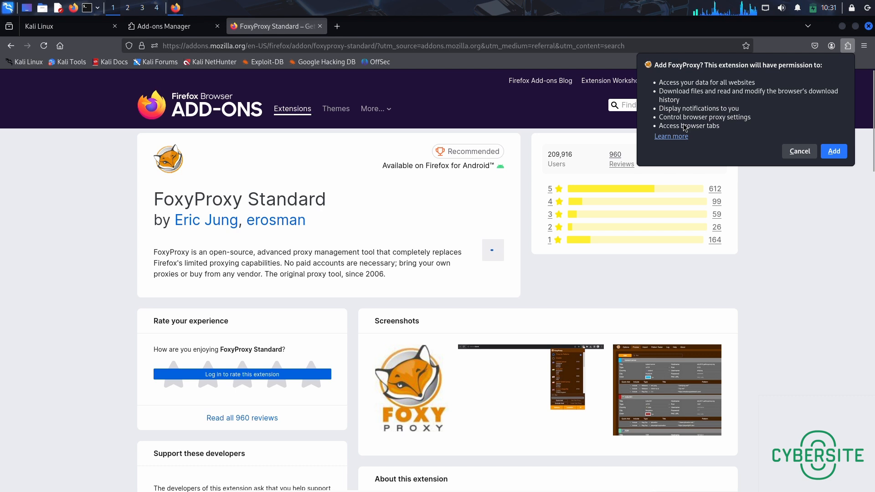
{"action": "left_click", "coordinate": [837, 153]}
{"action": "left_click", "coordinate": [674, 91]}
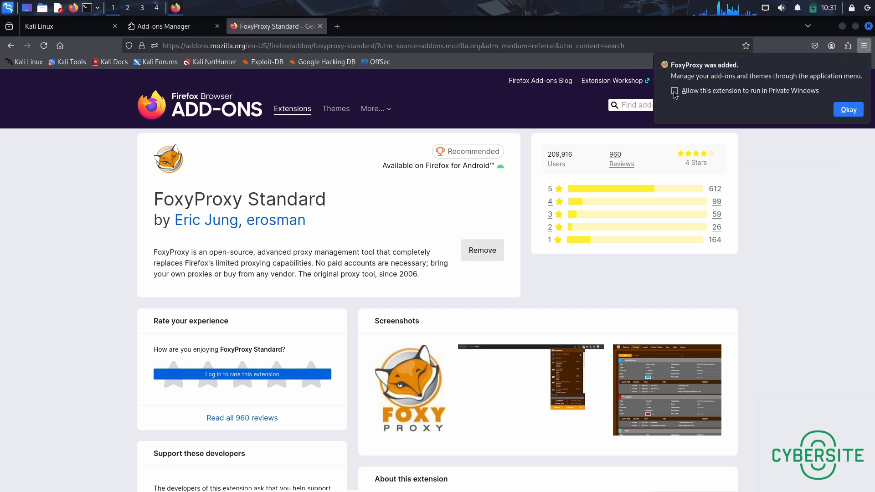
{"action": "left_click", "coordinate": [849, 110]}
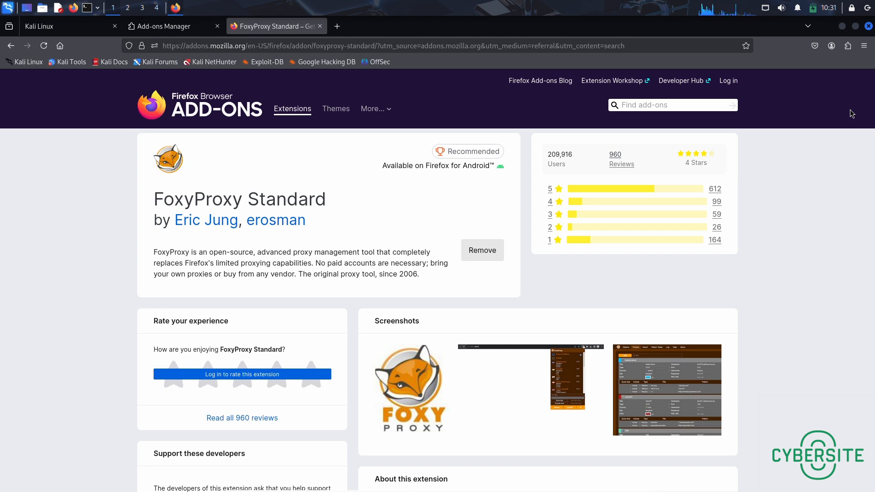
- Add a new proxy entry titled Burpsuite in the FoxyProxy options
{"action": "left_click", "coordinate": [848, 46]}
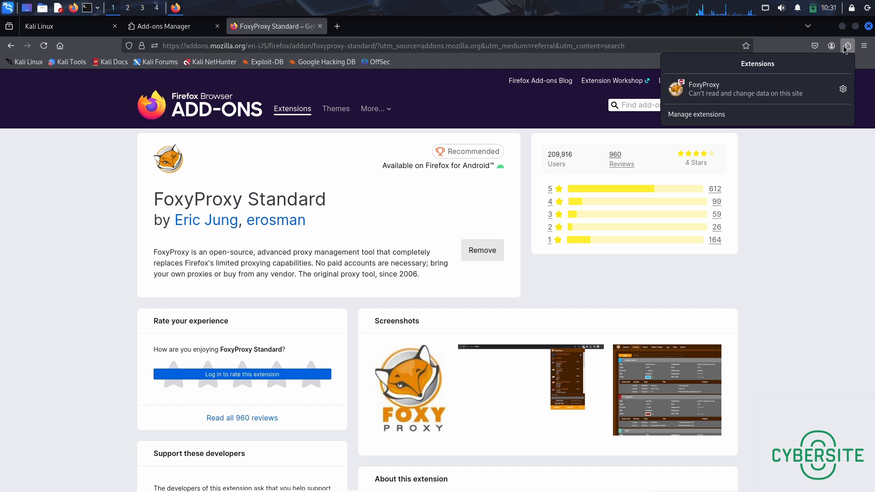
{"action": "left_click", "coordinate": [751, 91]}
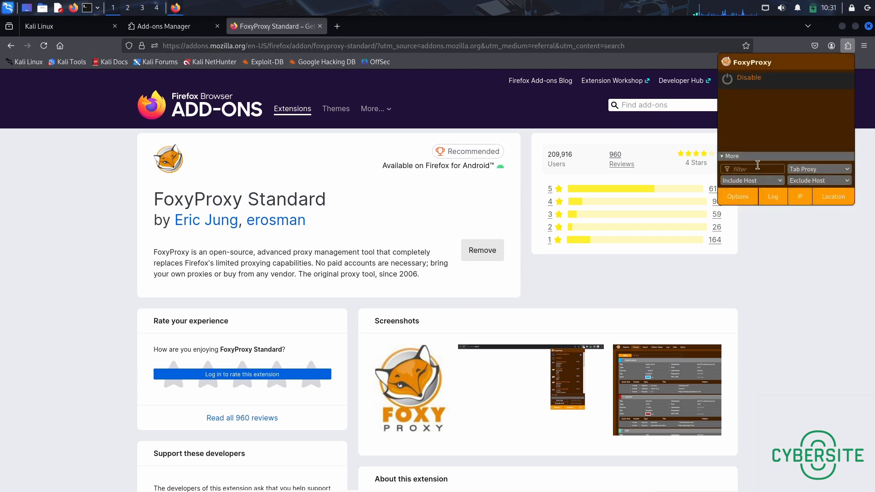
{"action": "left_click", "coordinate": [745, 200]}
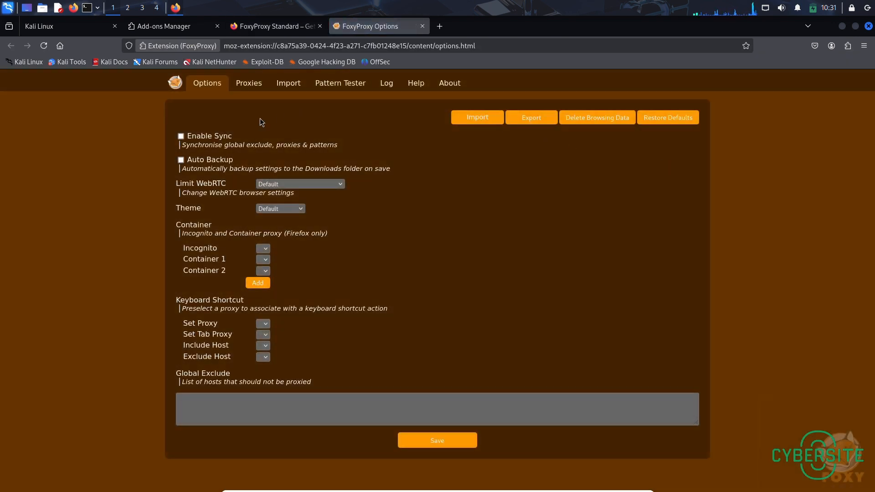
{"action": "left_click", "coordinate": [249, 83]}
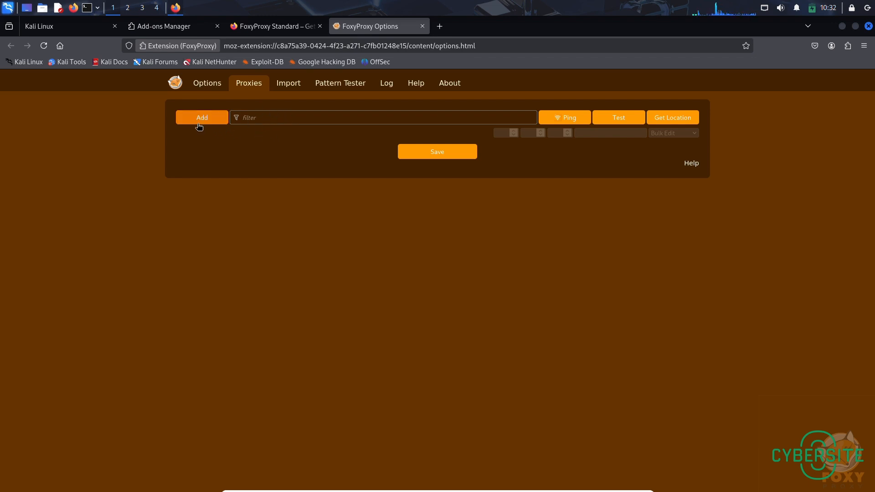
{"action": "left_click", "coordinate": [211, 115]}
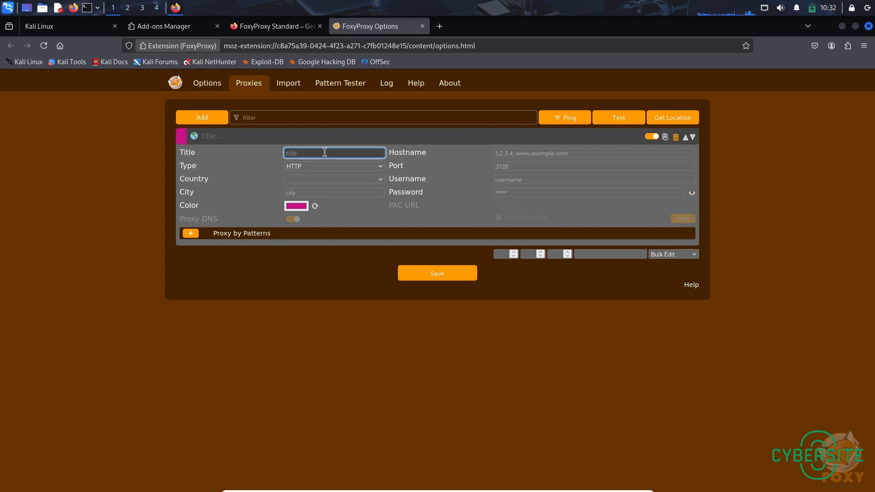
{"action": "type", "text": "Burpsuite"}
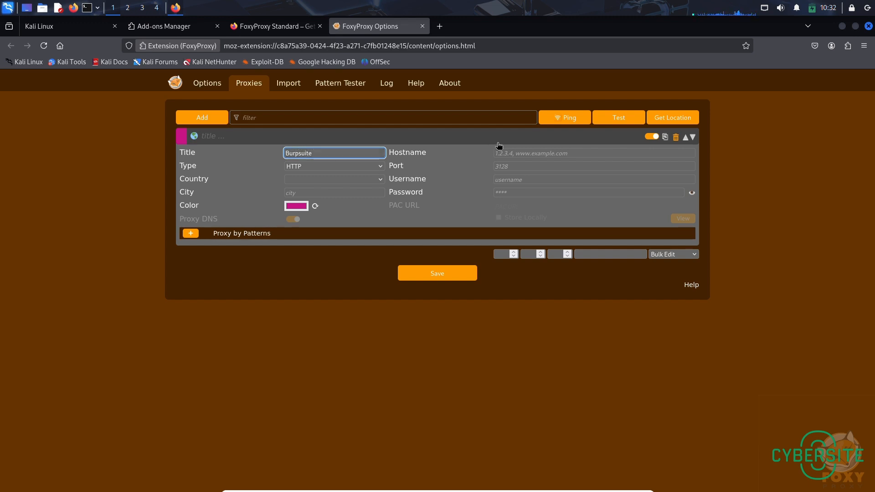
{"action": "left_click", "coordinate": [520, 159]}
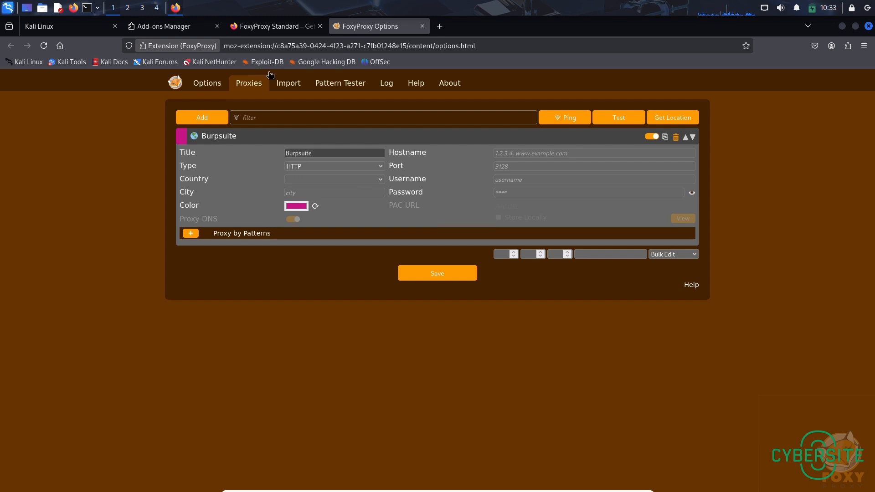
- Launch Burp Suite with a temporary in-memory project and Burp defaults, dismissing the JRE and outdated-version notices
{"action": "left_click", "coordinate": [8, 11]}
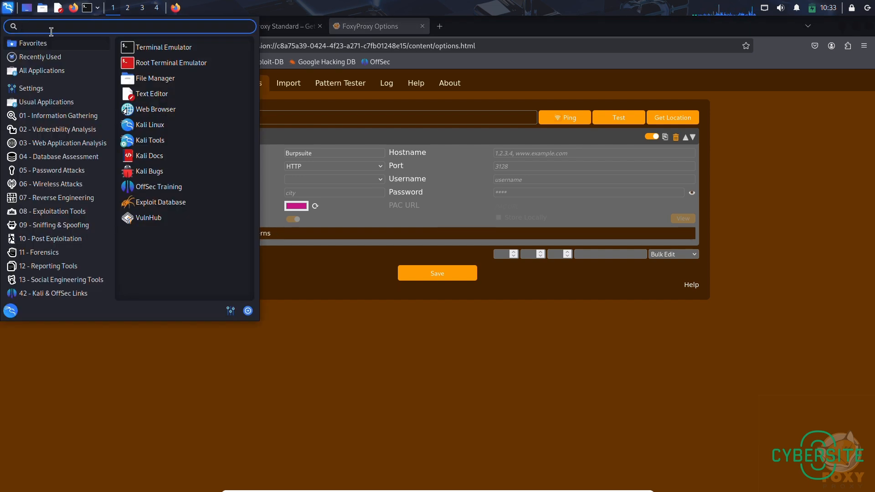
{"action": "type", "text": "burp"}
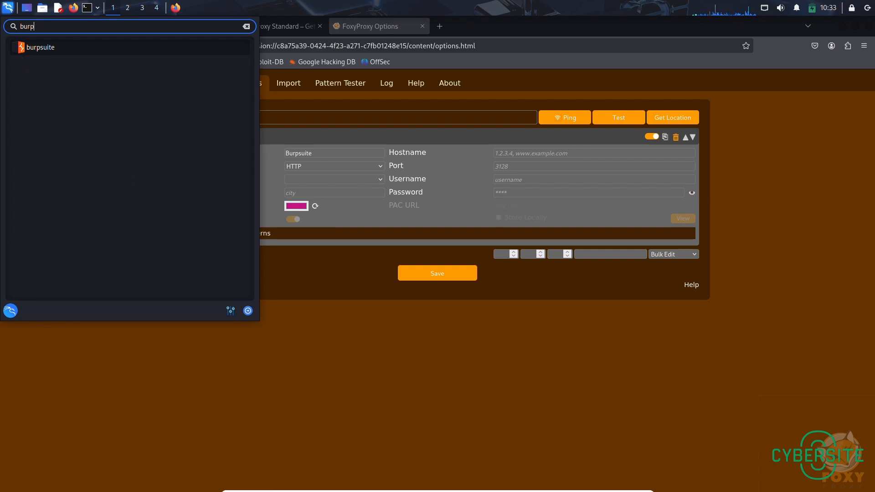
{"action": "left_click", "coordinate": [40, 48]}
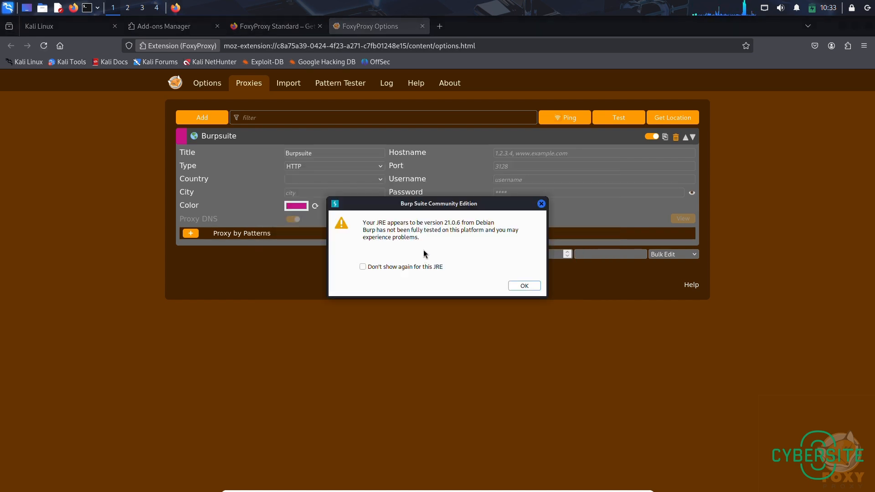
{"action": "left_click", "coordinate": [525, 286]}
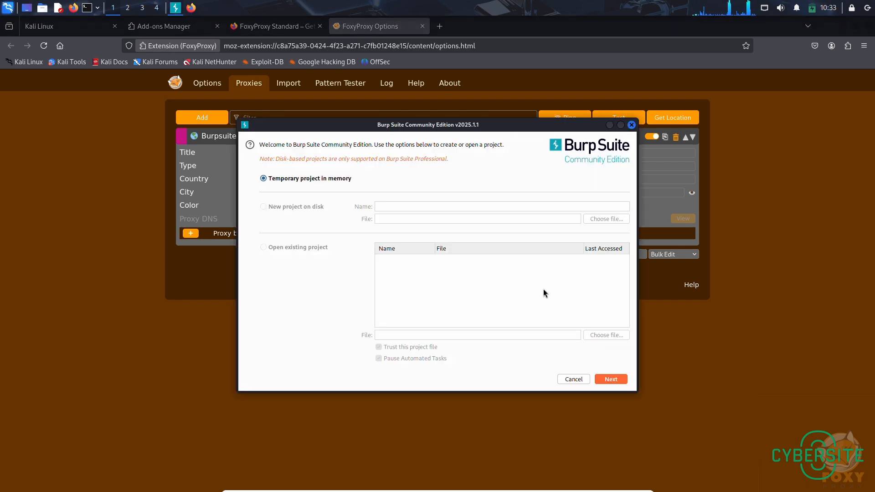
{"action": "left_click", "coordinate": [607, 379]}
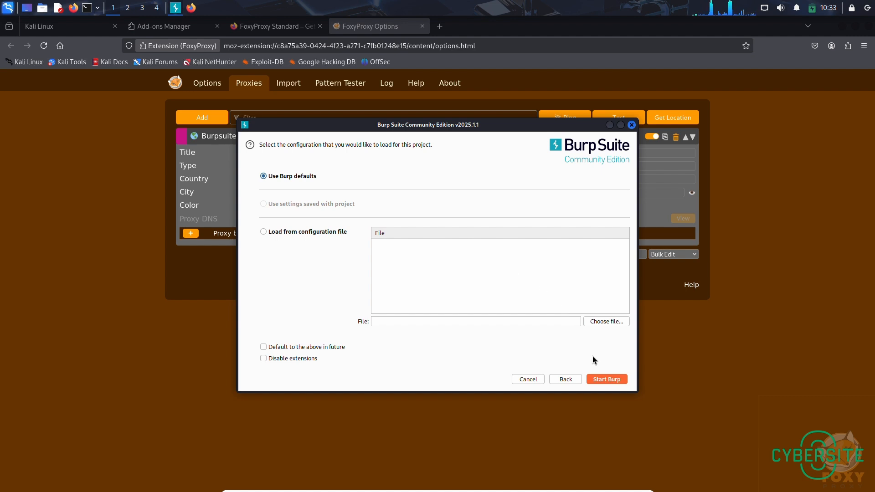
{"action": "left_click", "coordinate": [607, 380]}
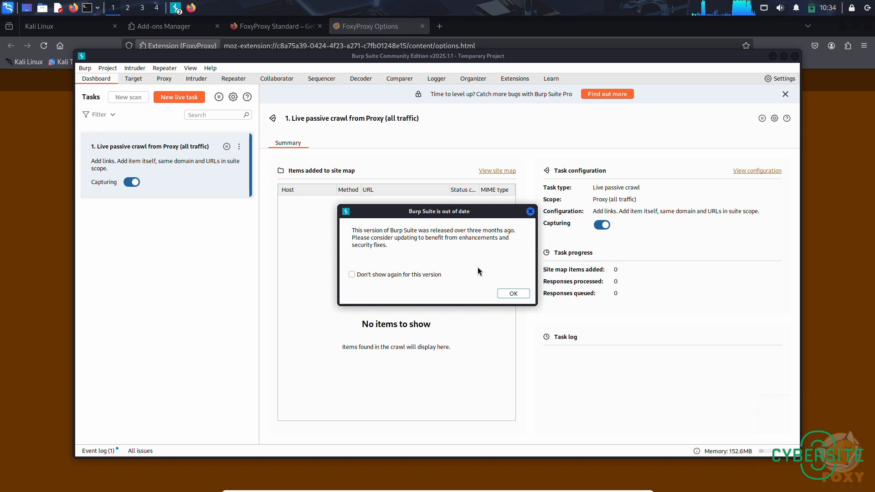
{"action": "left_click", "coordinate": [515, 295]}
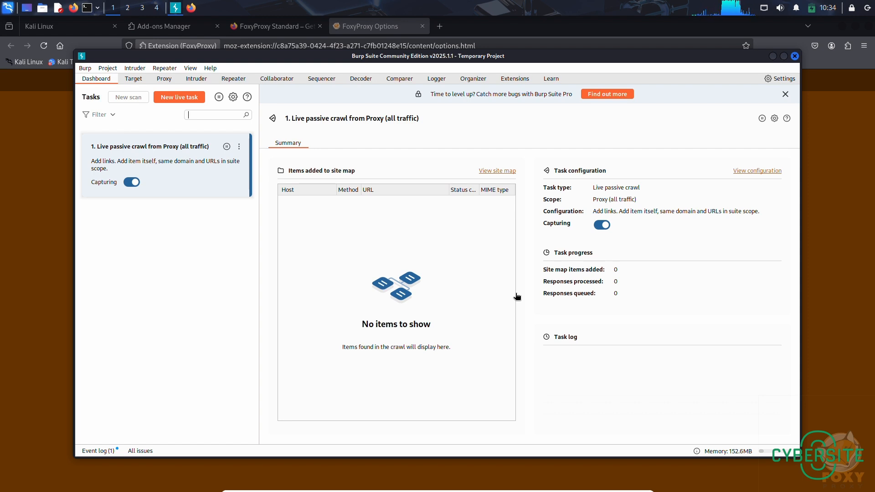
- Check the interface address and port of Burp's proxy listener in the proxy settings, and close the settings
{"action": "left_click", "coordinate": [165, 79]}
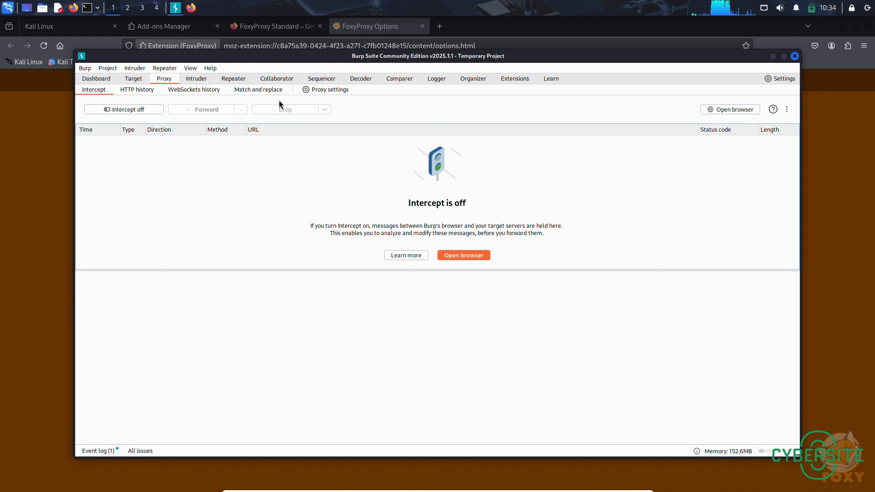
{"action": "left_click", "coordinate": [326, 90]}
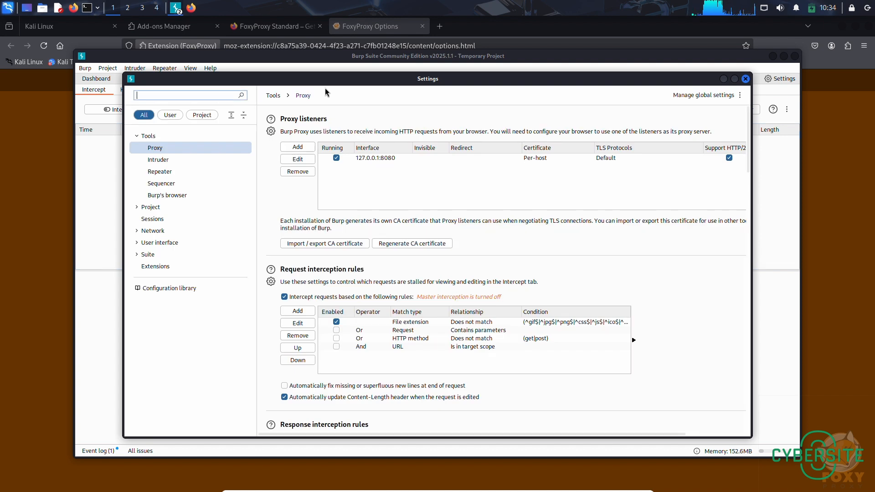
{"action": "left_click", "coordinate": [361, 160]}
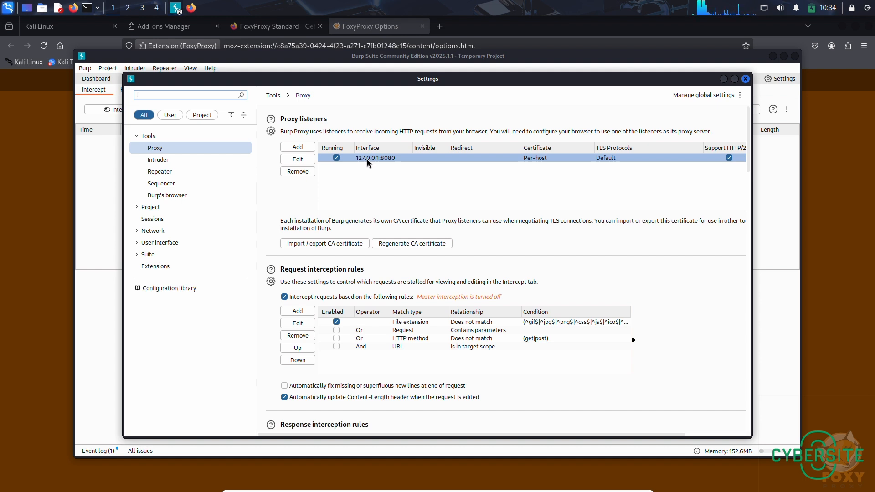
{"action": "left_click", "coordinate": [392, 166]}
{"action": "left_click", "coordinate": [392, 159]}
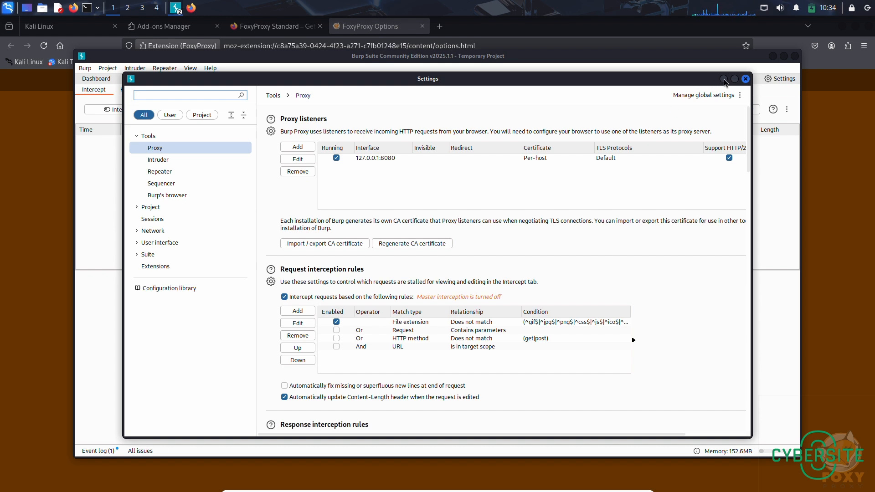
{"action": "left_click", "coordinate": [746, 79]}
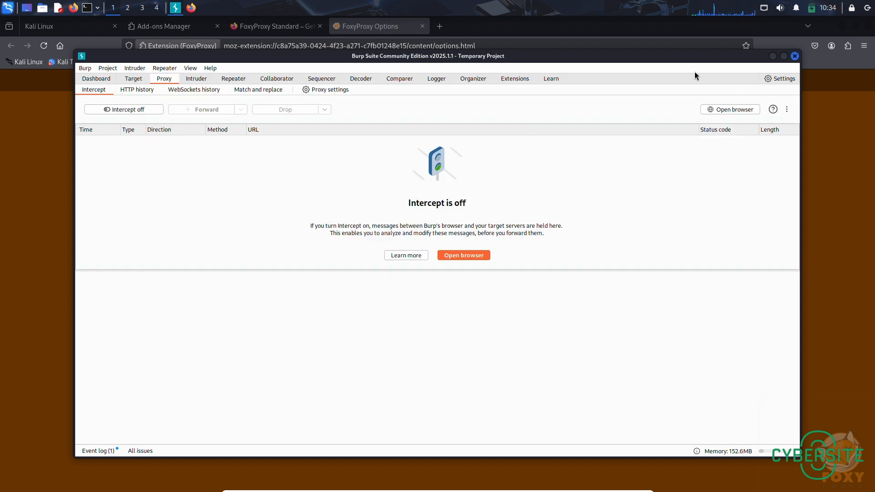
- Return to Firefox, set the Burpsuite proxy's hostname to 127.0.0.1 and port to 8080, and save the entry
{"action": "left_click", "coordinate": [341, 26]}
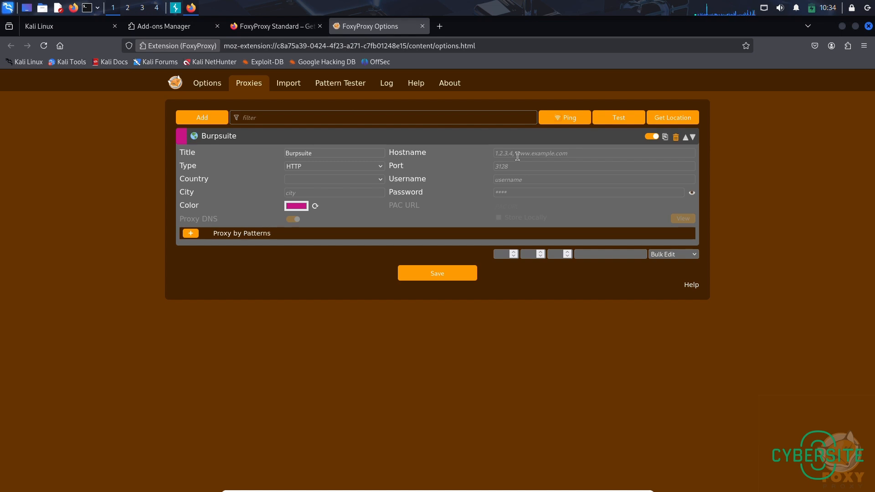
{"action": "left_click", "coordinate": [533, 153]}
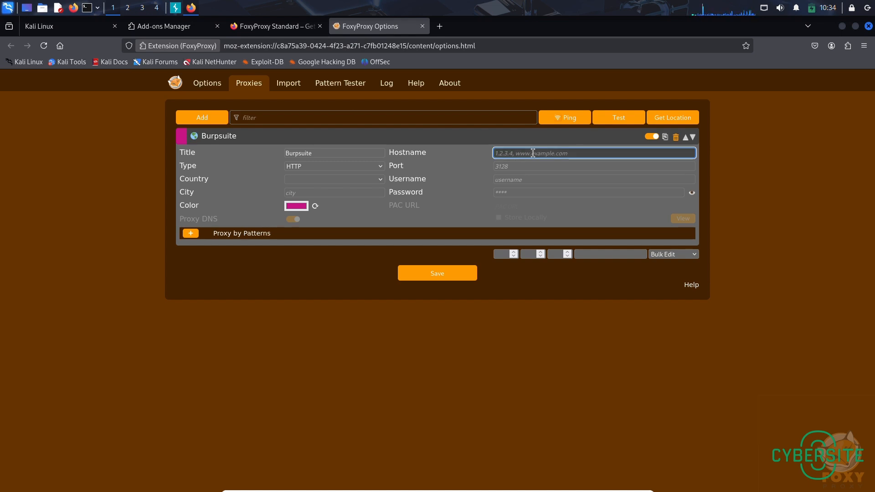
{"action": "type", "text": "127.0.0.1"}
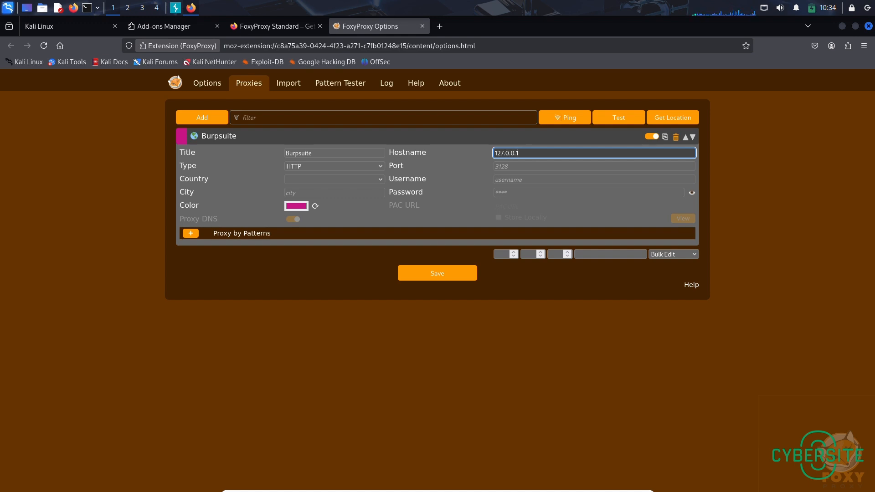
{"action": "left_click", "coordinate": [530, 167]}
{"action": "type", "text": "8080"}
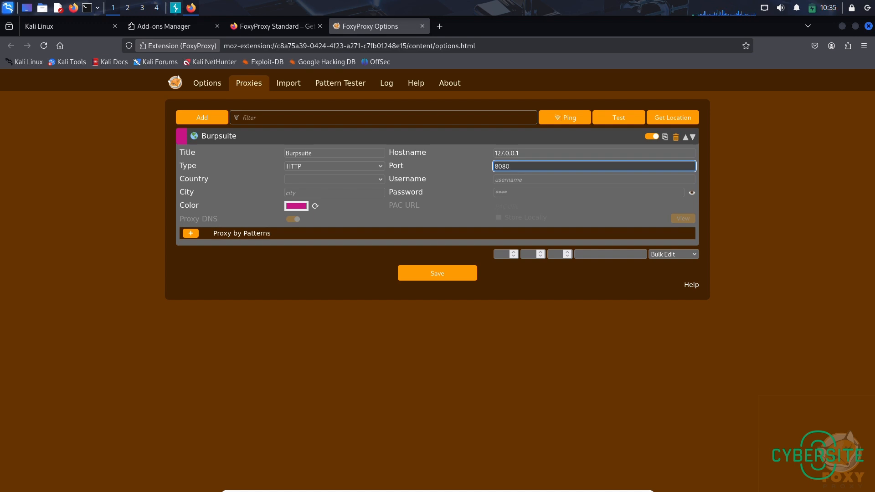
{"action": "left_click", "coordinate": [446, 274]}
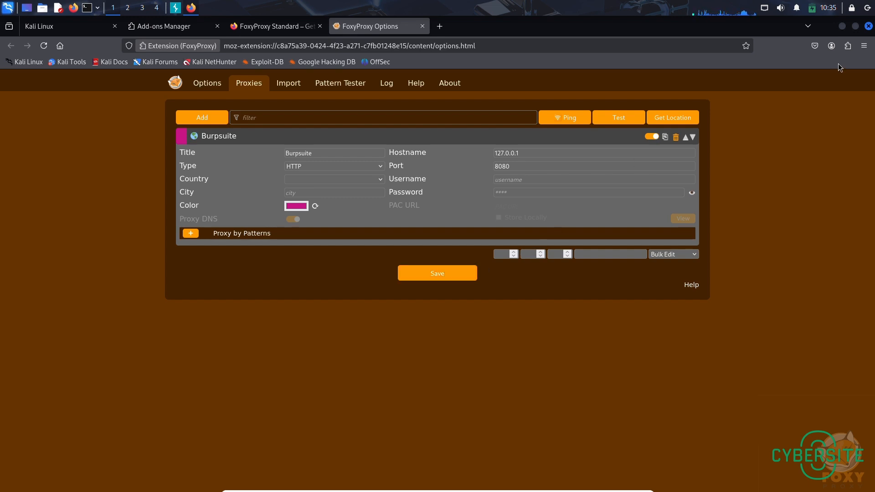
- Activate the Burpsuite proxy in FoxyProxy and turn on message interception in Burp Suite
{"action": "left_click", "coordinate": [849, 48]}
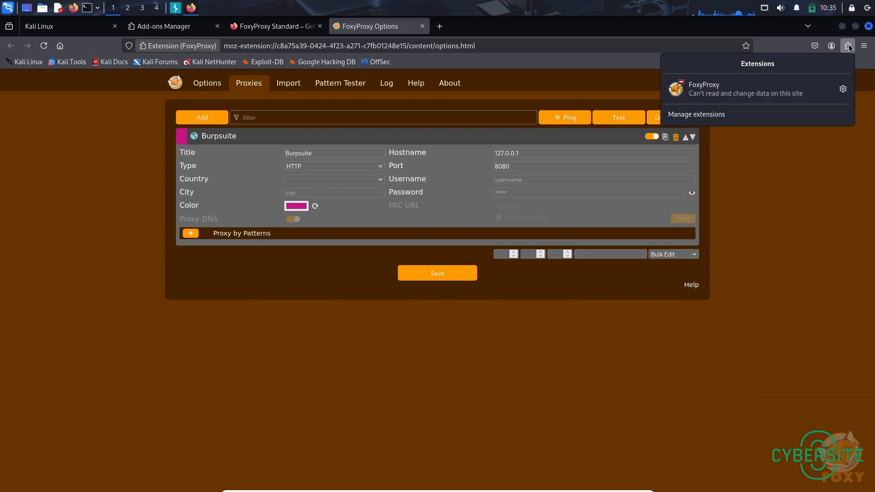
{"action": "left_click", "coordinate": [757, 95]}
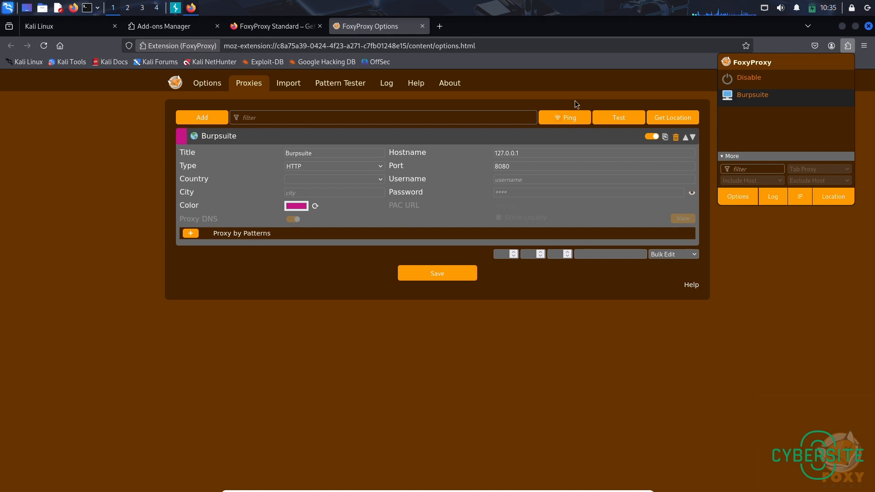
{"action": "left_click", "coordinate": [176, 8]}
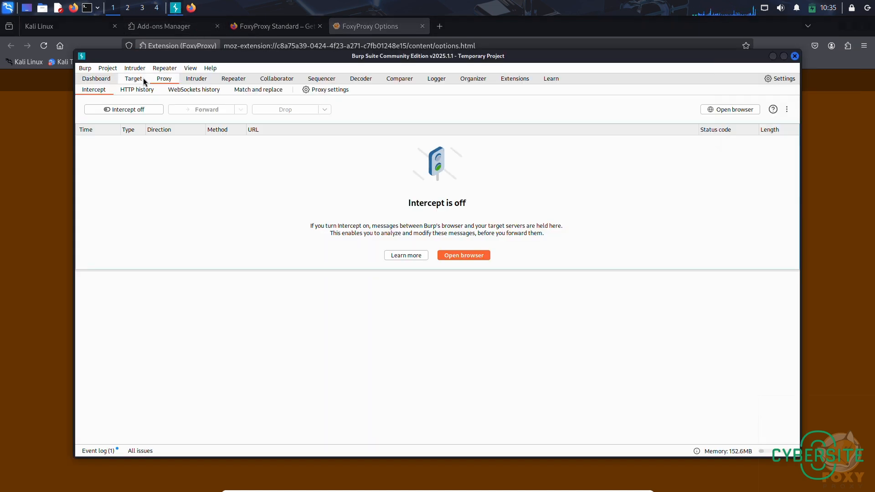
{"action": "left_click", "coordinate": [122, 109]}
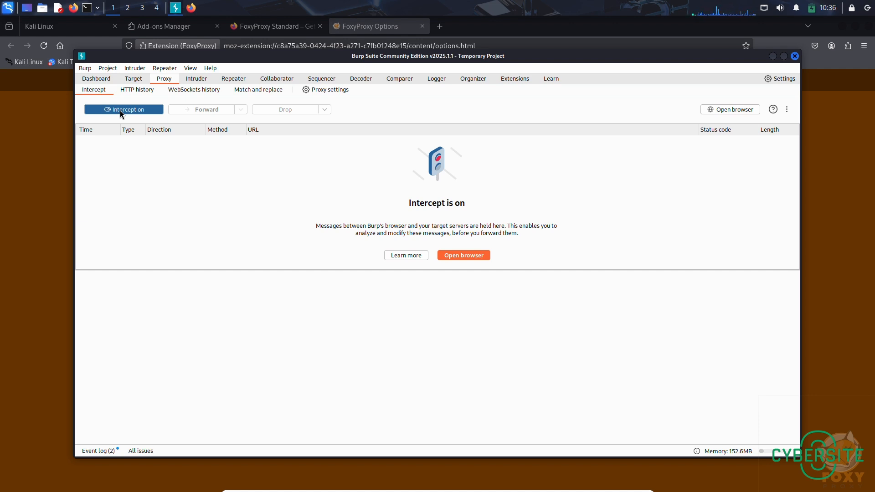
- Load the DVWA welcome page at localhost/DVWA/index.php in the Firefox tab showing the FoxyProxy Standard add-on
{"action": "left_click", "coordinate": [258, 27]}
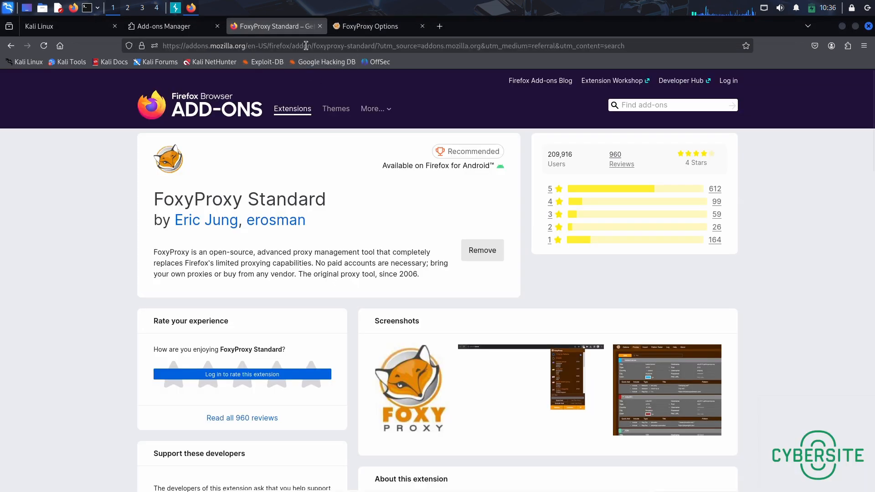
{"action": "left_click", "coordinate": [306, 45]}
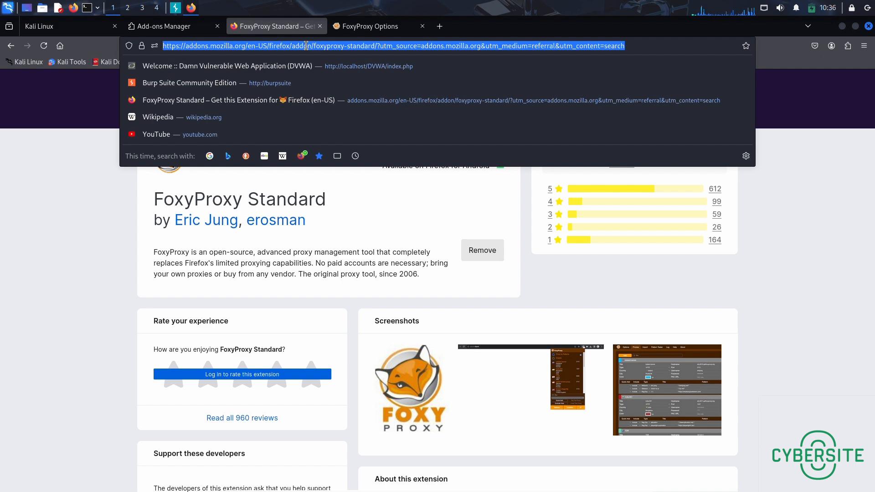
{"action": "type", "text": "dvwa"}
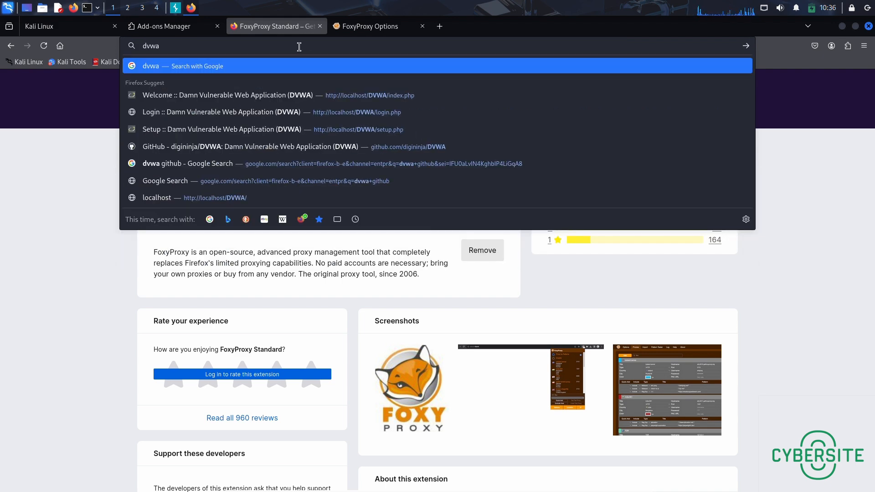
{"action": "left_click", "coordinate": [258, 97]}
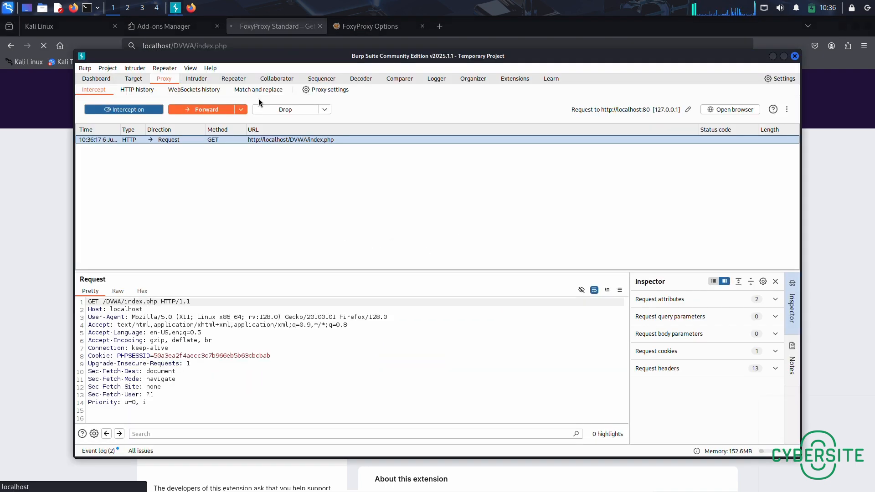